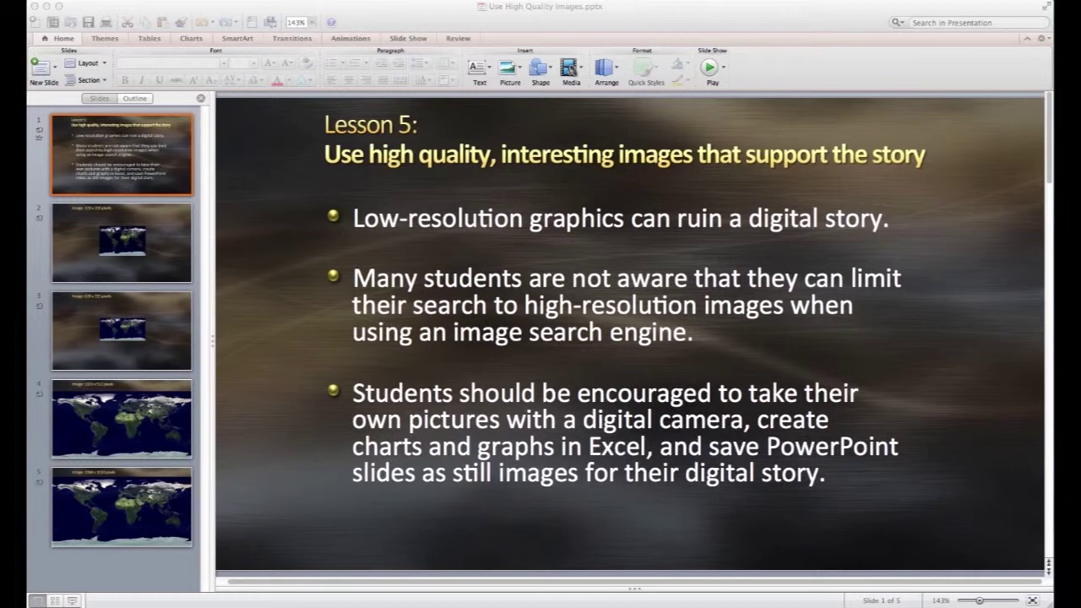
Show slide 2's 320 x 206 map, zoom to 400% to see the blur, then fit the slide again.
click(150, 236)
click(169, 231)
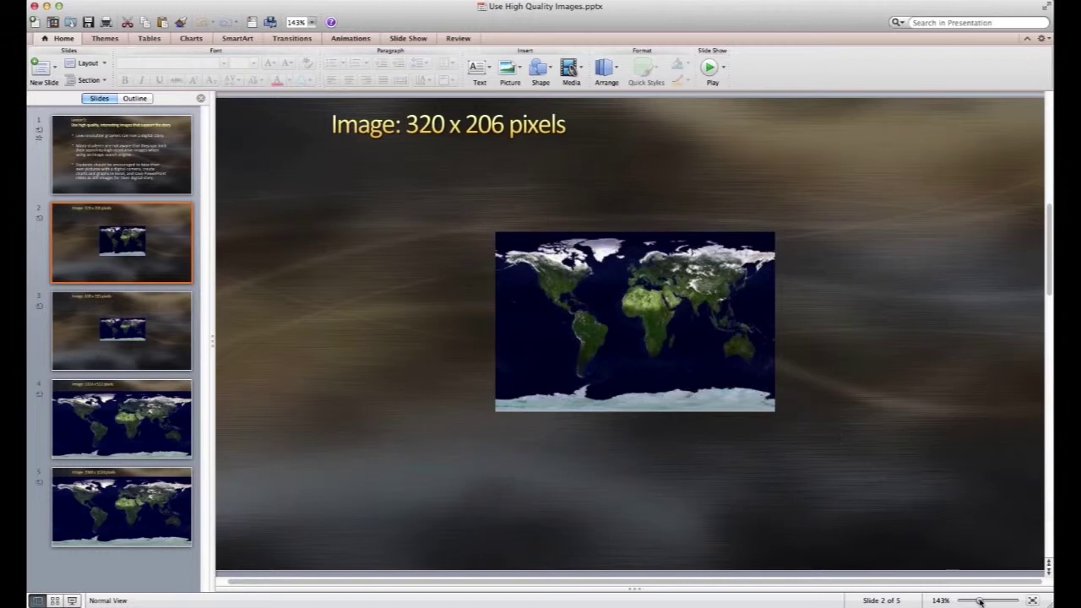
drag(980, 601, 1031, 600)
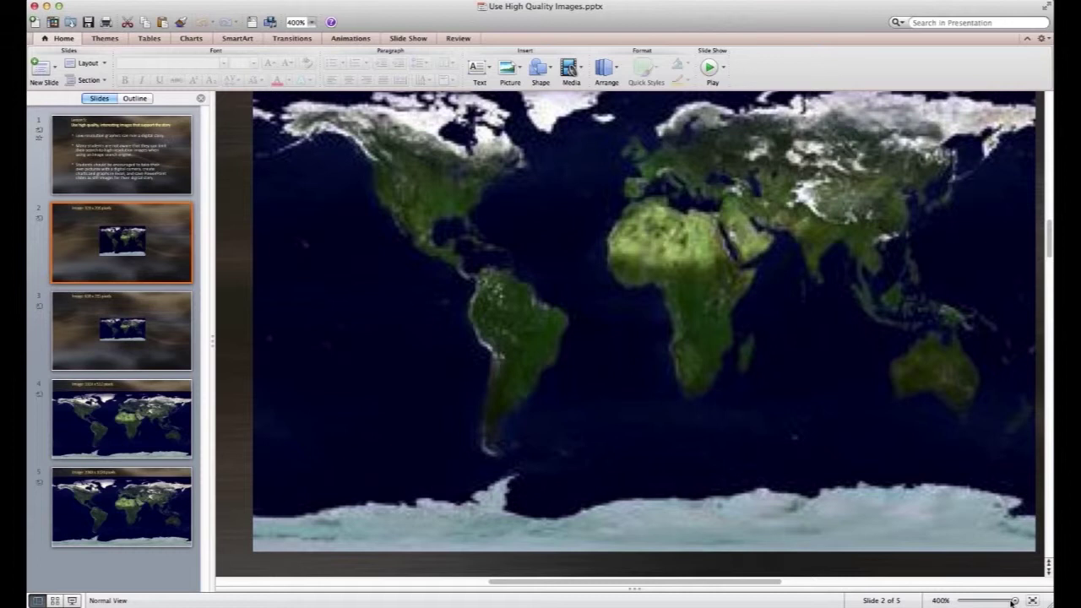
drag(1012, 601, 963, 601)
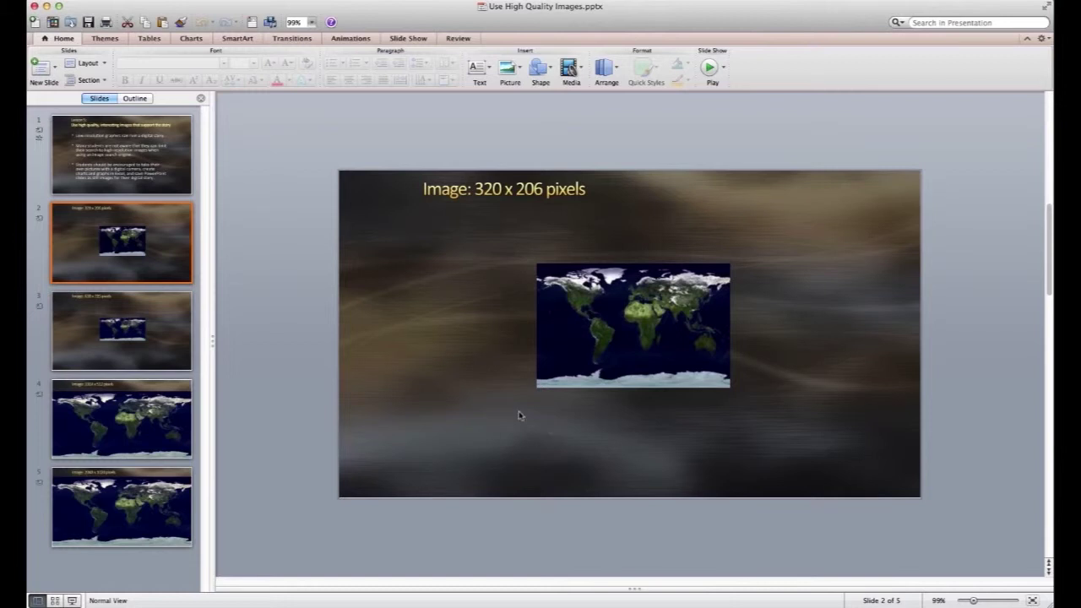
Show slide 3's 630 x 315 map and zoom to about 130% to check its sharpness.
click(160, 335)
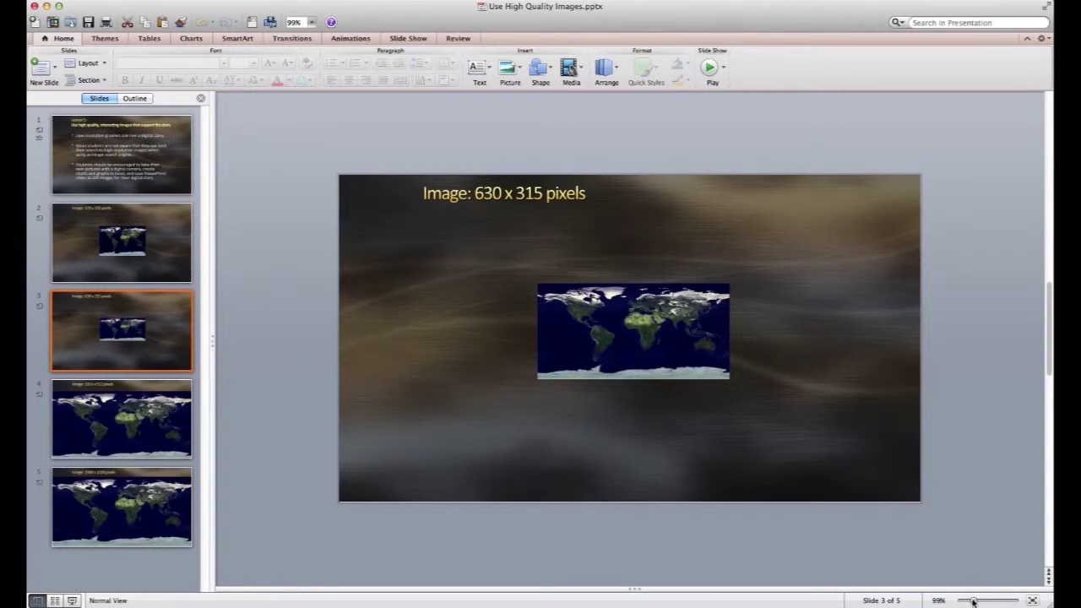
mouse_move(973, 601)
mouse_down()
mouse_move(1043, 601)
mouse_move(976, 601)
mouse_up()
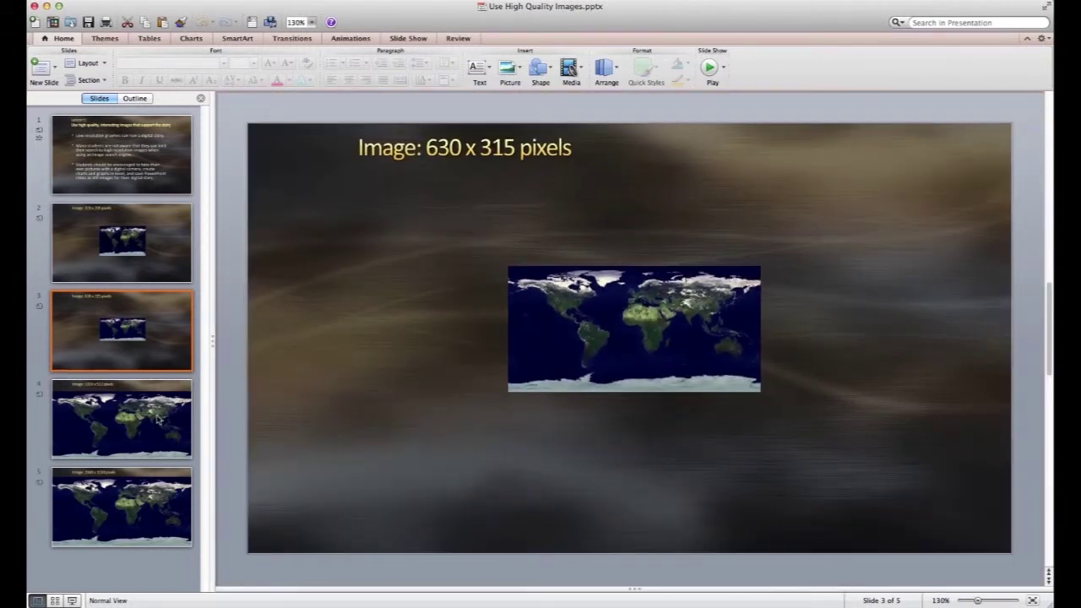
Show slide 4's 1024 x 512 map, zoom to about 400% over Africa and Europe, then back to 130%.
click(158, 419)
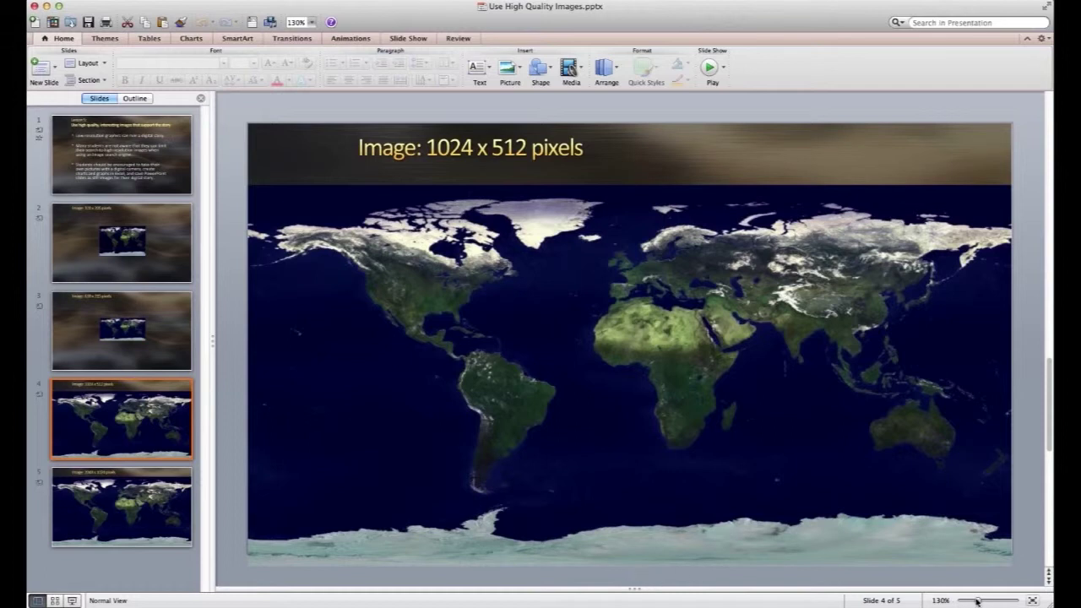
drag(979, 601, 1031, 600)
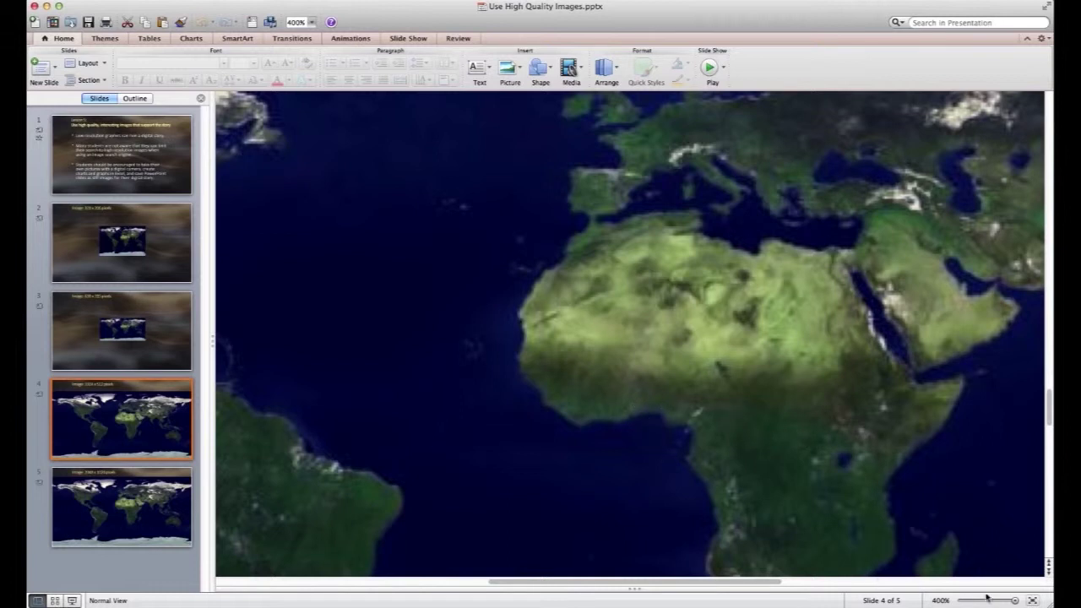
click(1012, 601)
drag(984, 602, 977, 601)
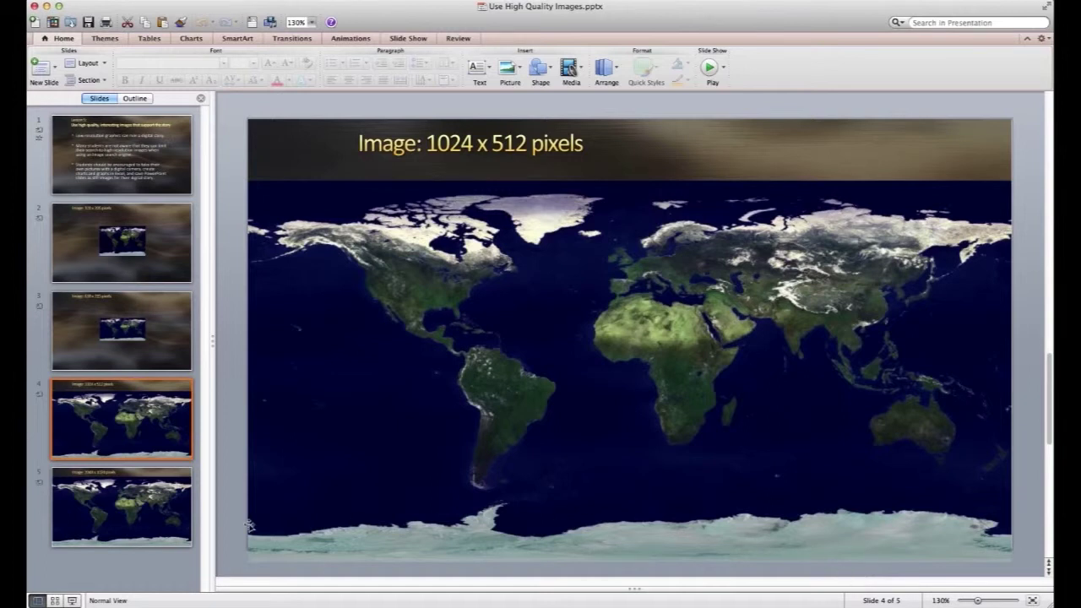
Show slide 5's 2048 x 1024 map, zoom to 400% for detail, then back to about 134%.
click(158, 511)
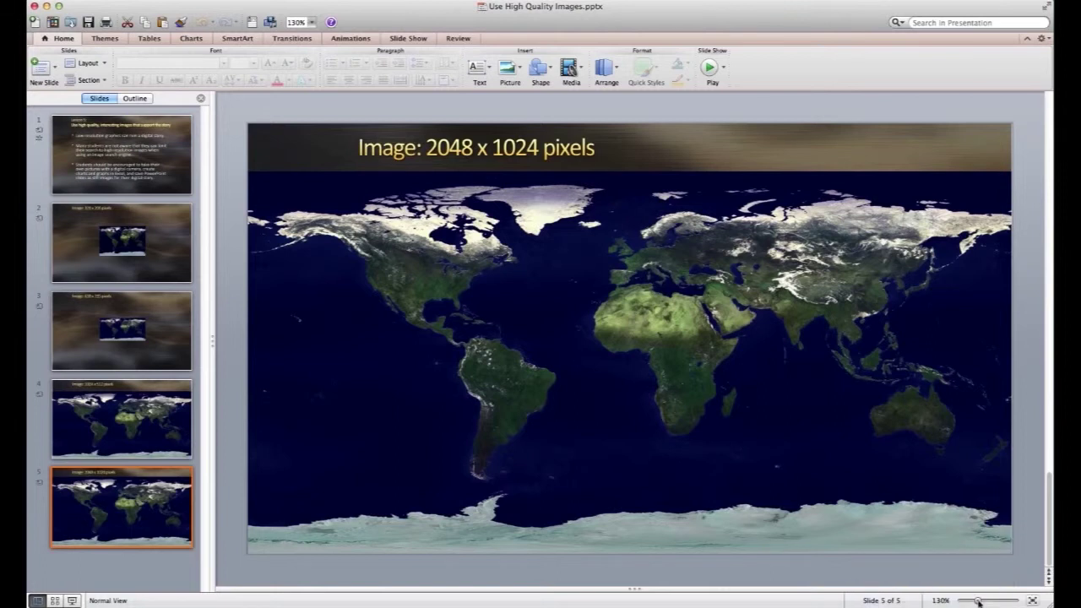
drag(978, 601, 1025, 600)
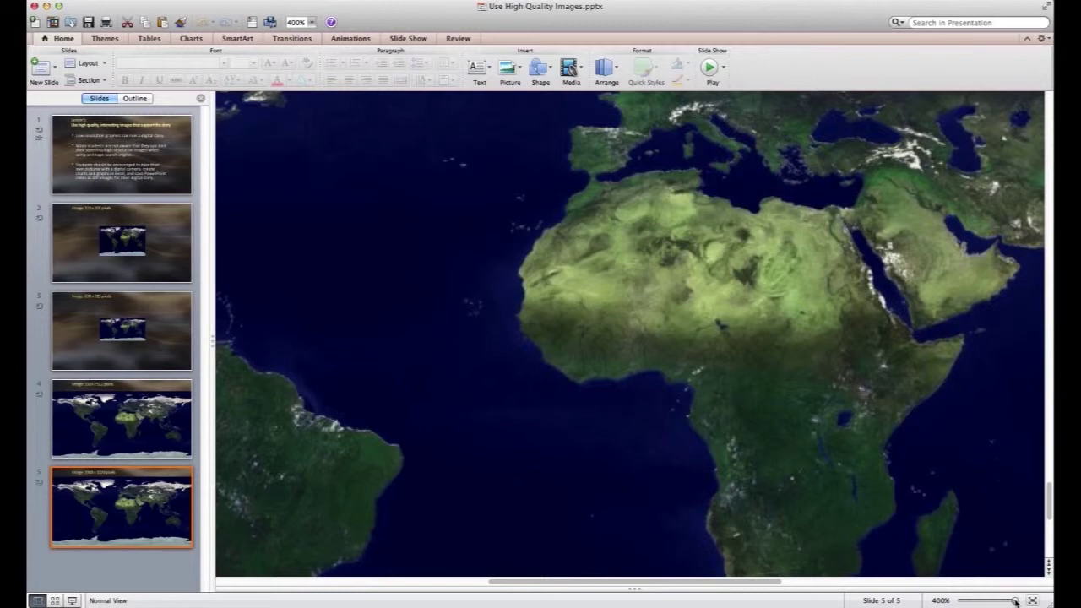
drag(1015, 601, 978, 601)
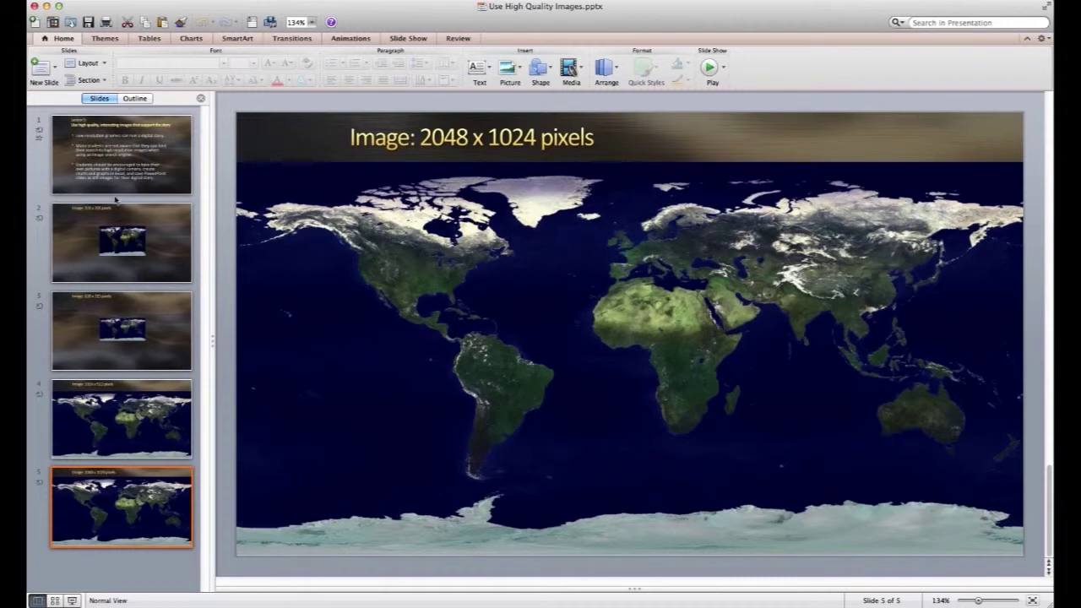
Minimize PowerPoint and search Google Images for 'map of earth'.
click(47, 6)
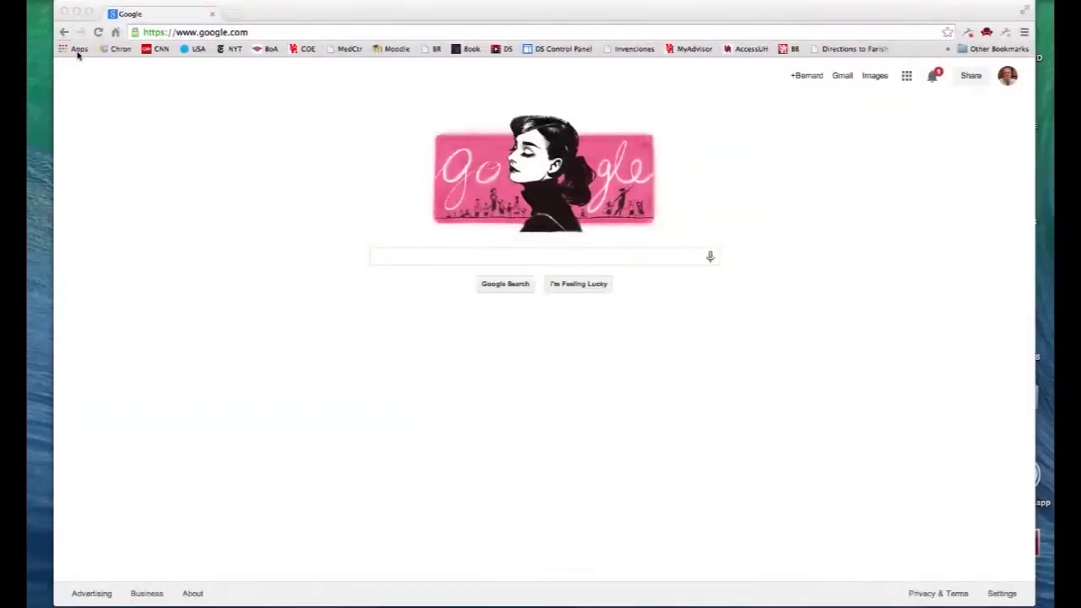
click(394, 257)
text(map)
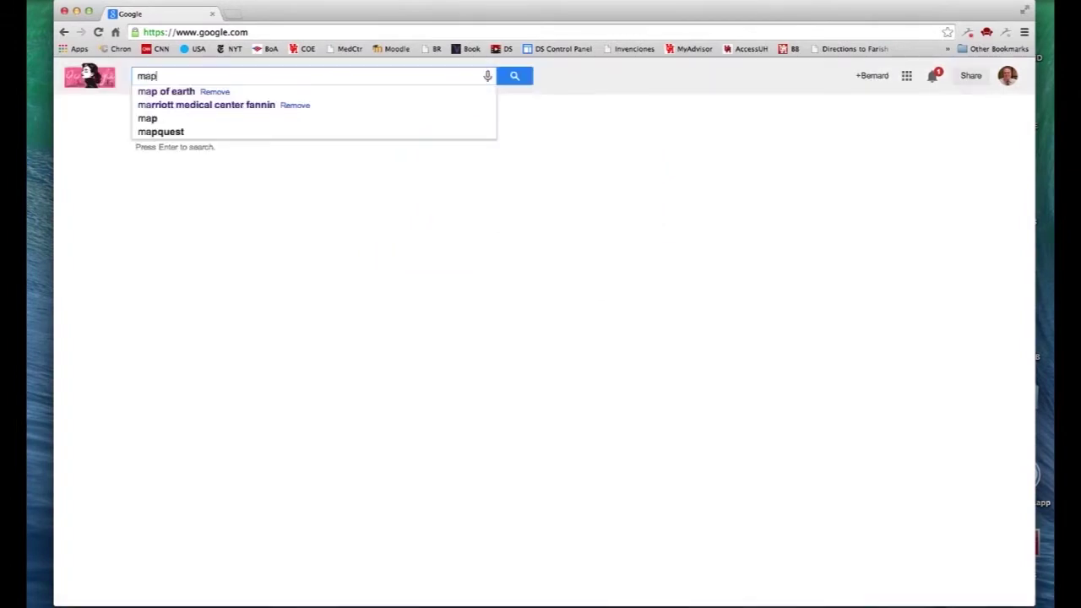
text( of earth)
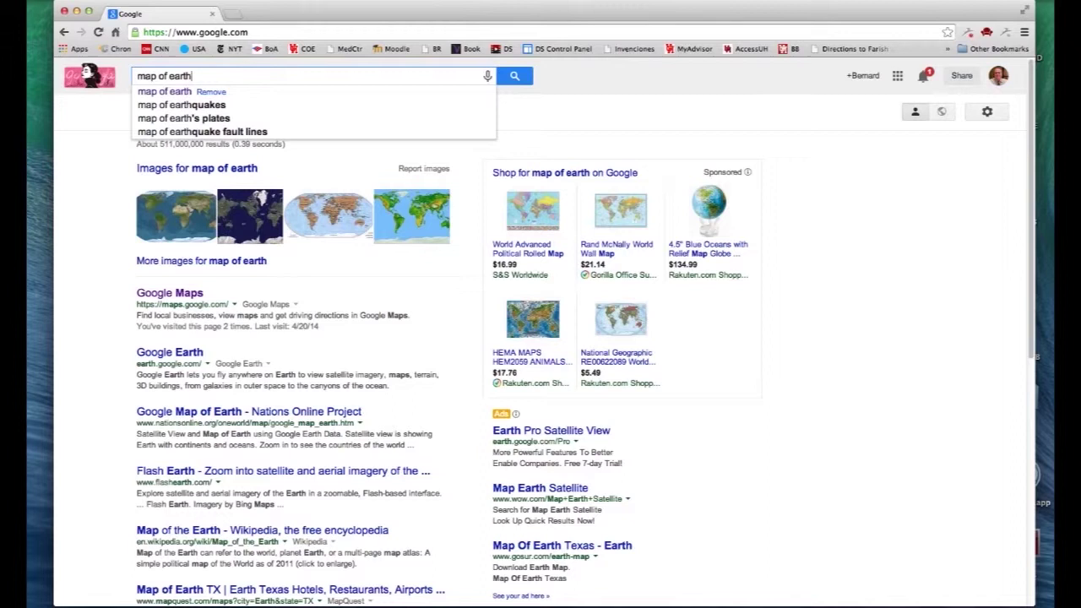
key(Return)
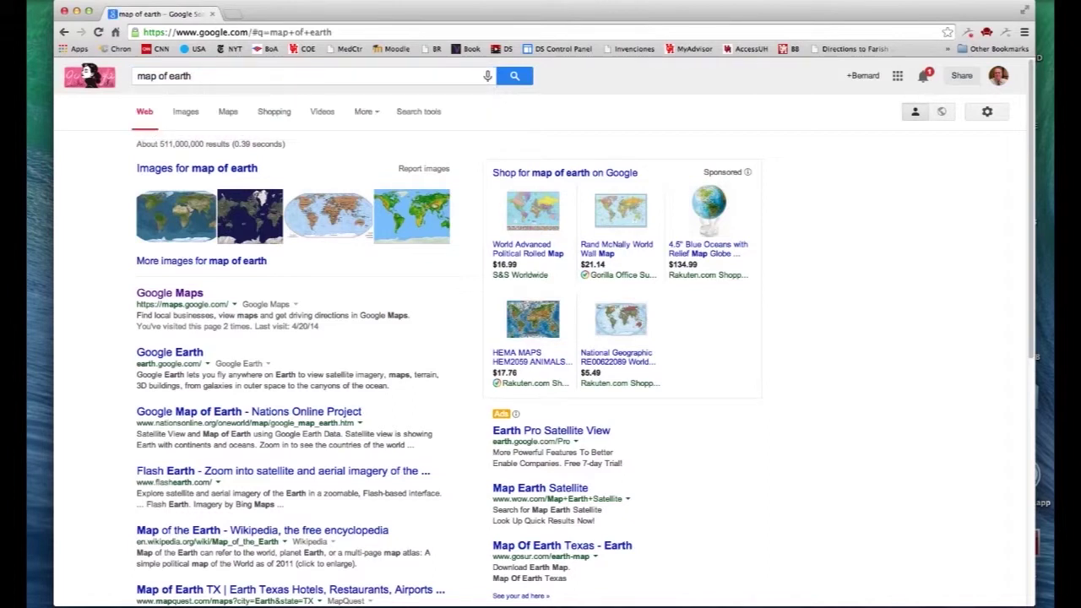
click(188, 113)
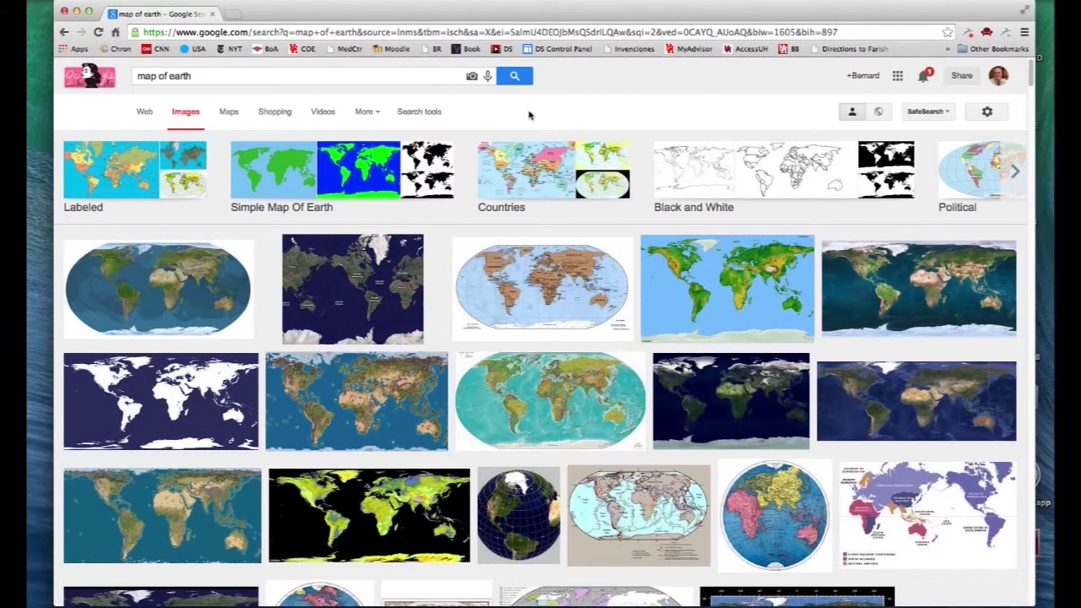
Filter the 'map of earth' image results by Size to Large.
click(419, 113)
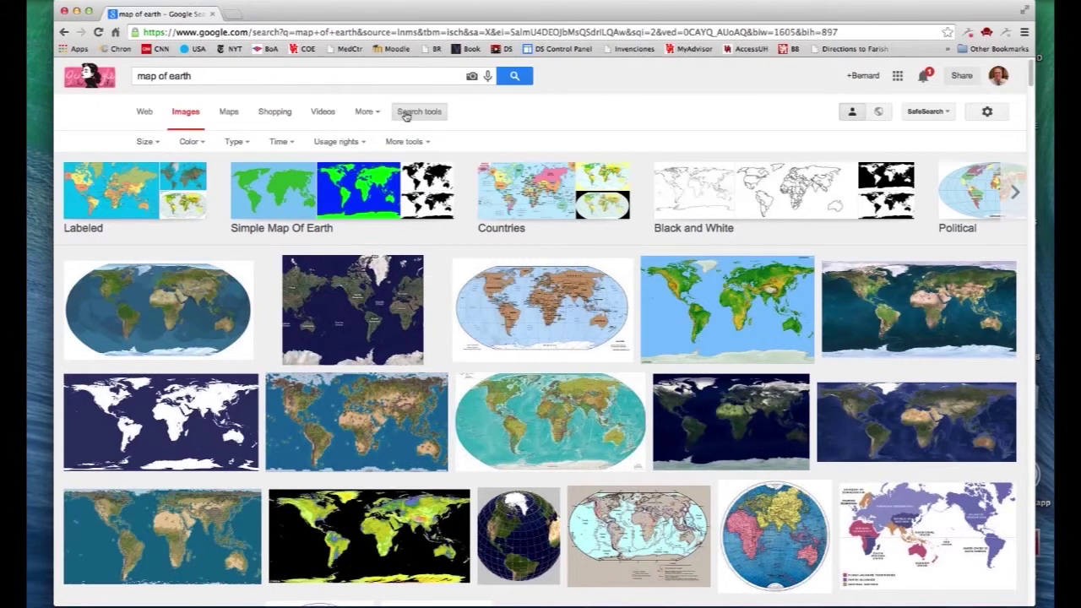
click(147, 142)
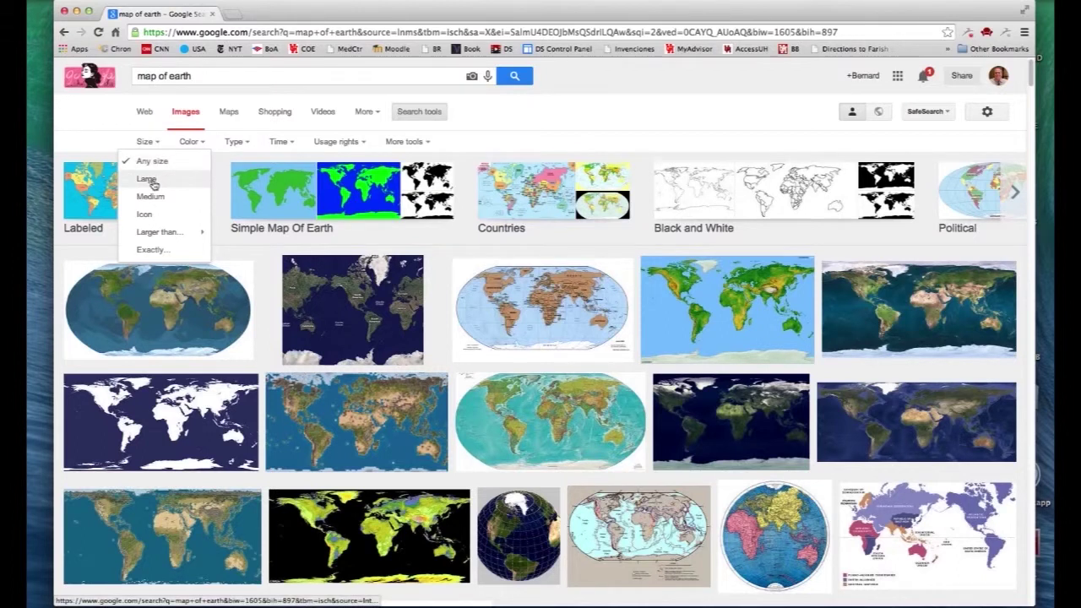
click(150, 179)
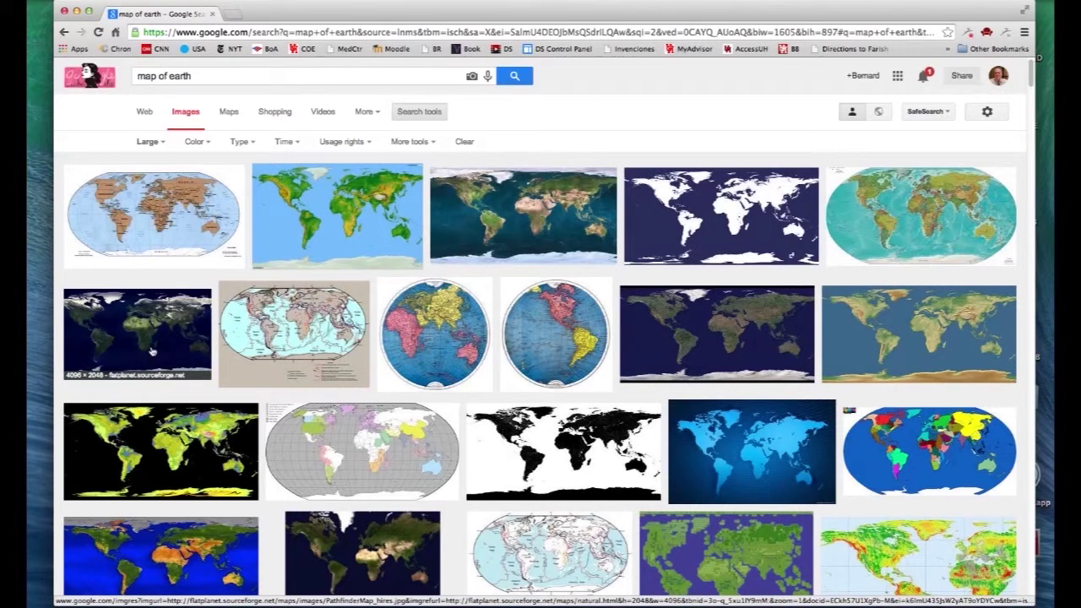
Search by the 4096 × 2048 dark satellite map and browse all its available sizes.
click(152, 351)
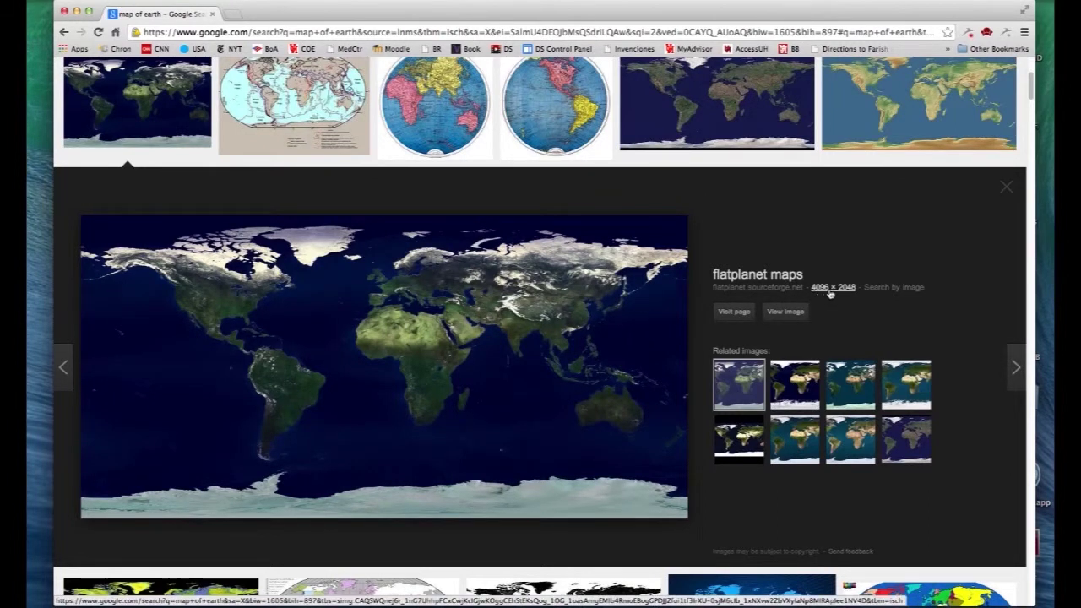
click(880, 288)
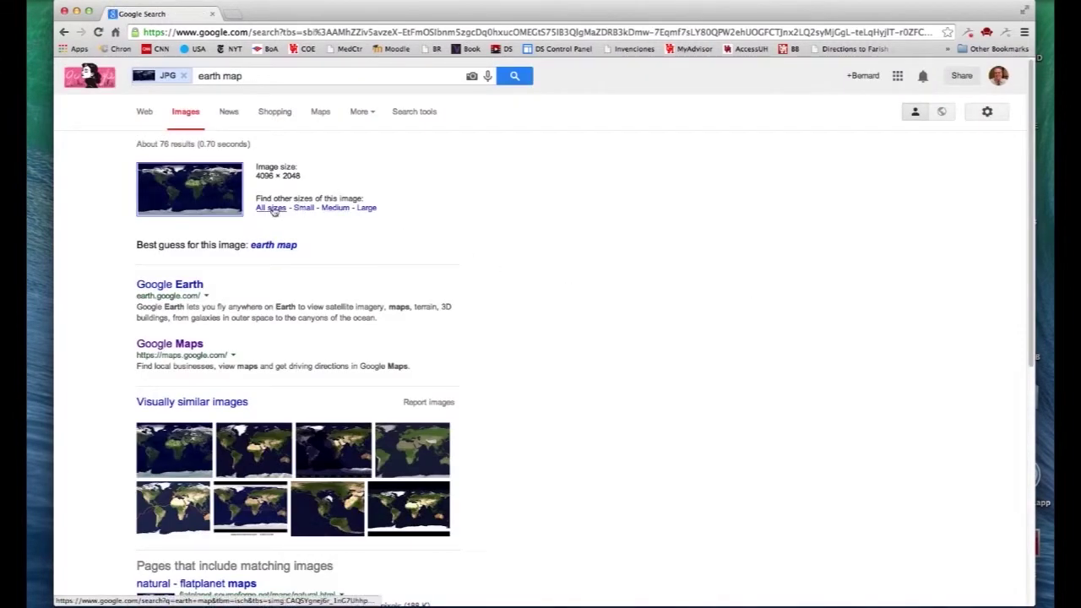
click(271, 207)
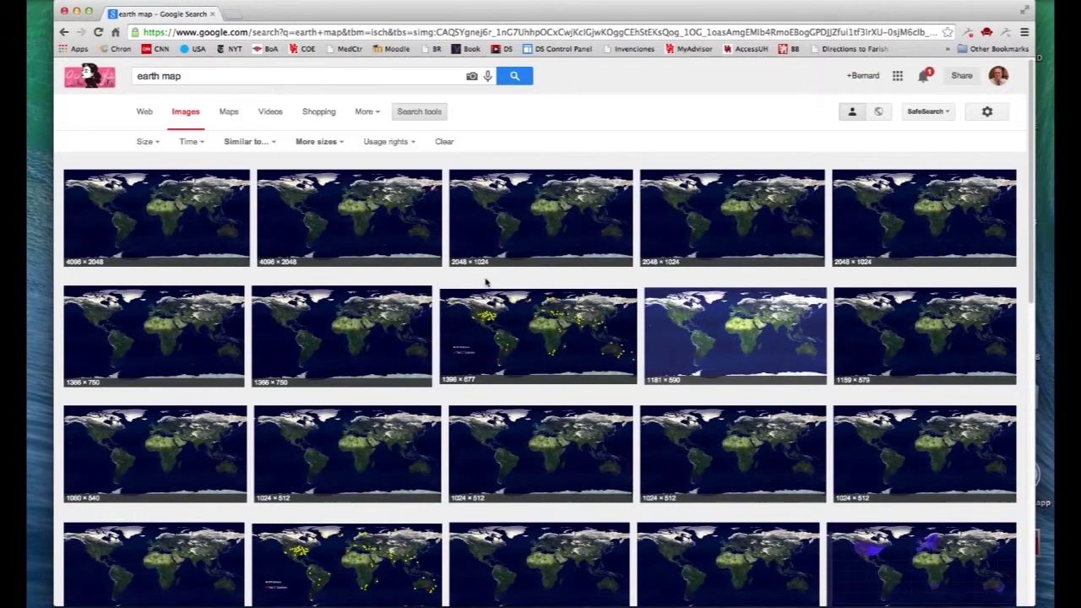
scroll(486, 283, down, 10)
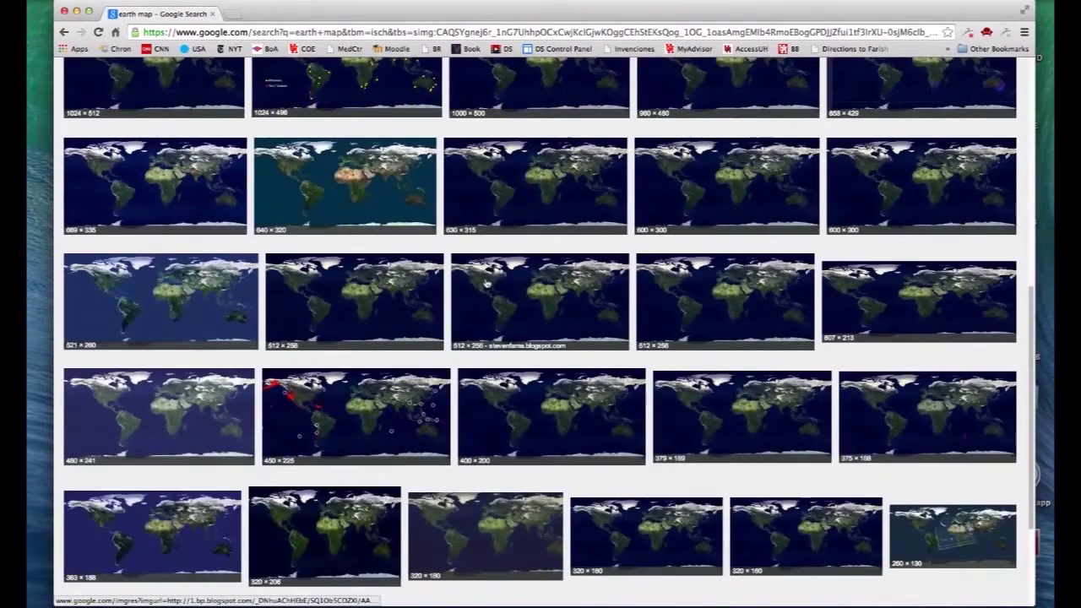
scroll(487, 283, down, 3)
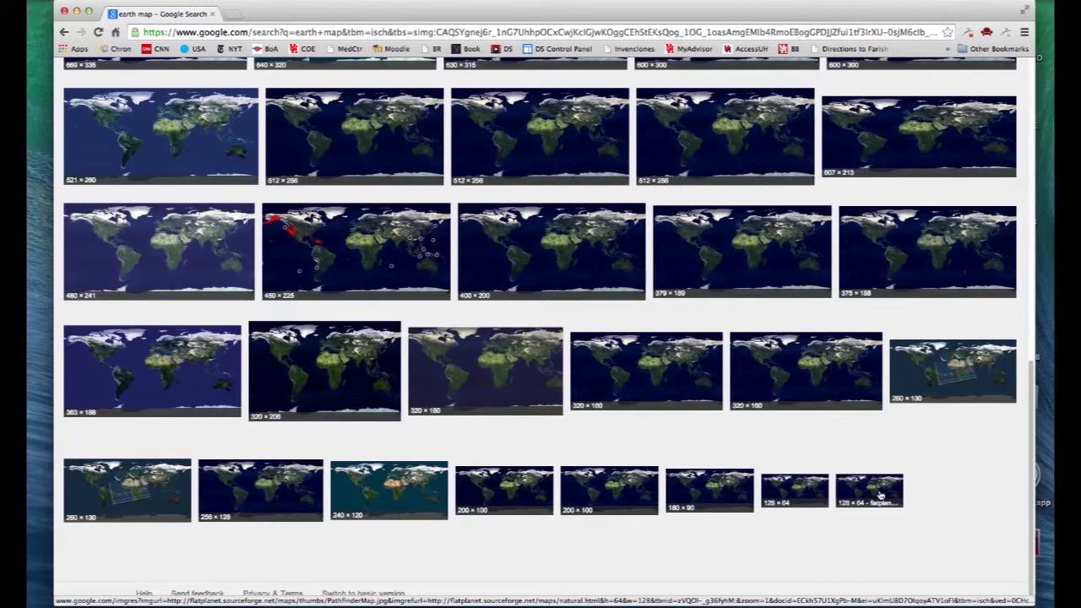
scroll(880, 494, up, 20)
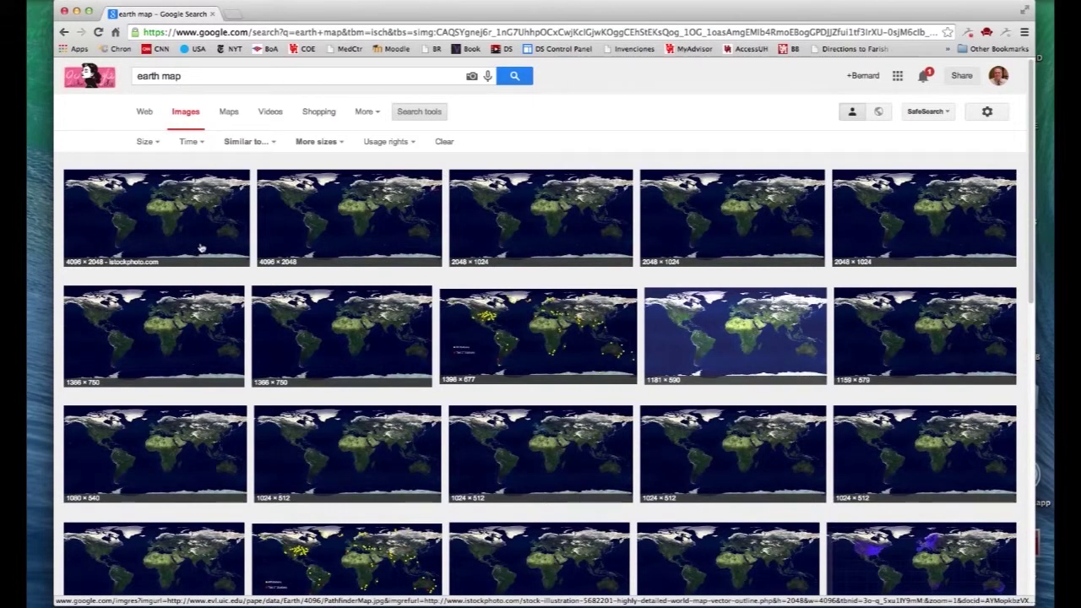
Open the first 4096 × 2048 result, PathfinderMap.jpg, as a full-size image on its own page.
click(201, 247)
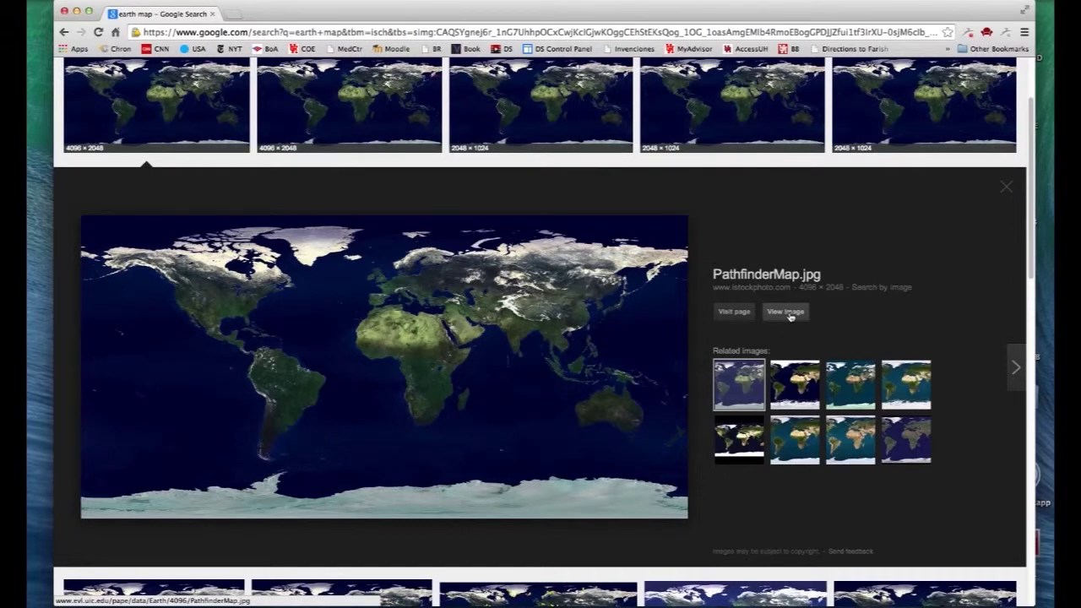
right_click(603, 298)
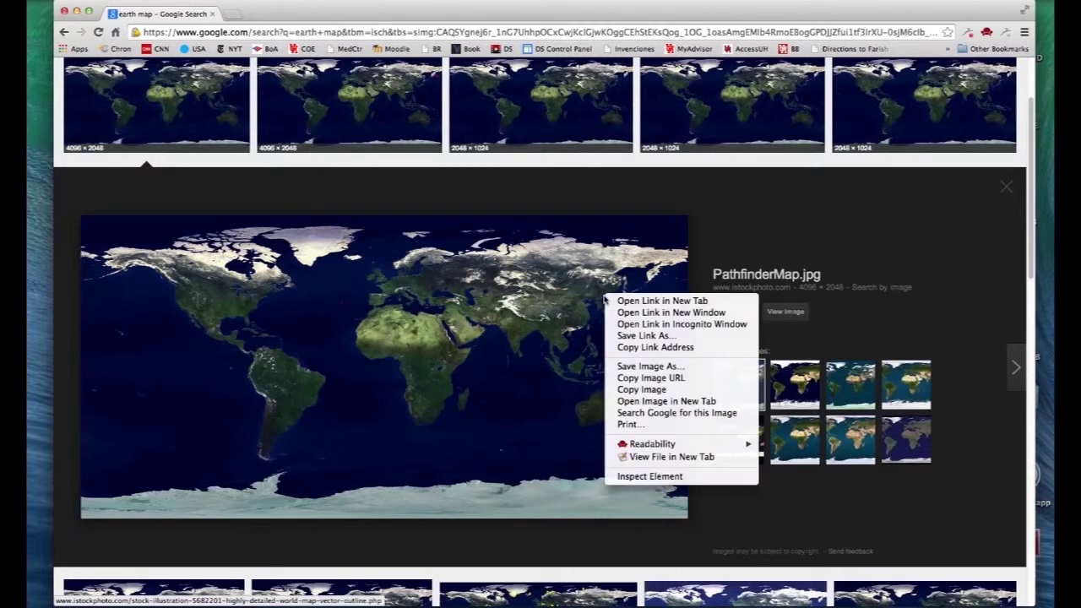
click(795, 314)
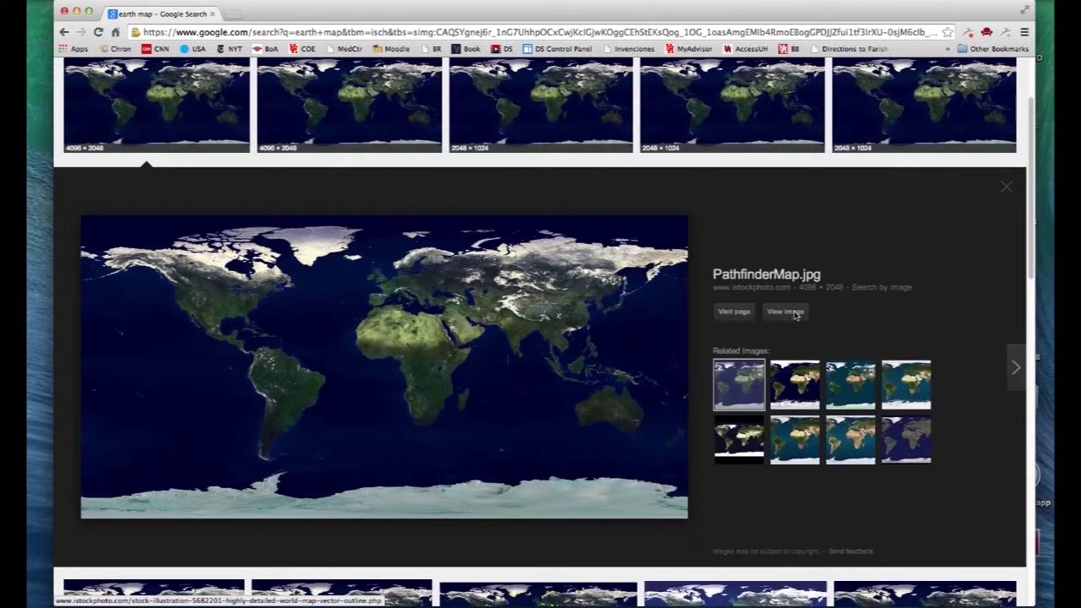
click(795, 315)
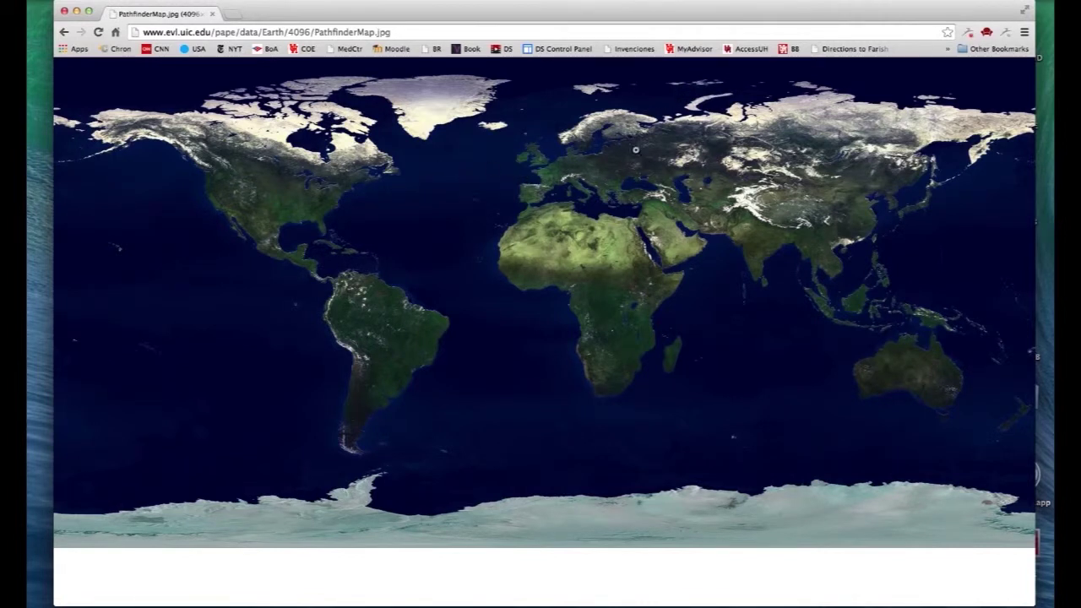
right_click(646, 106)
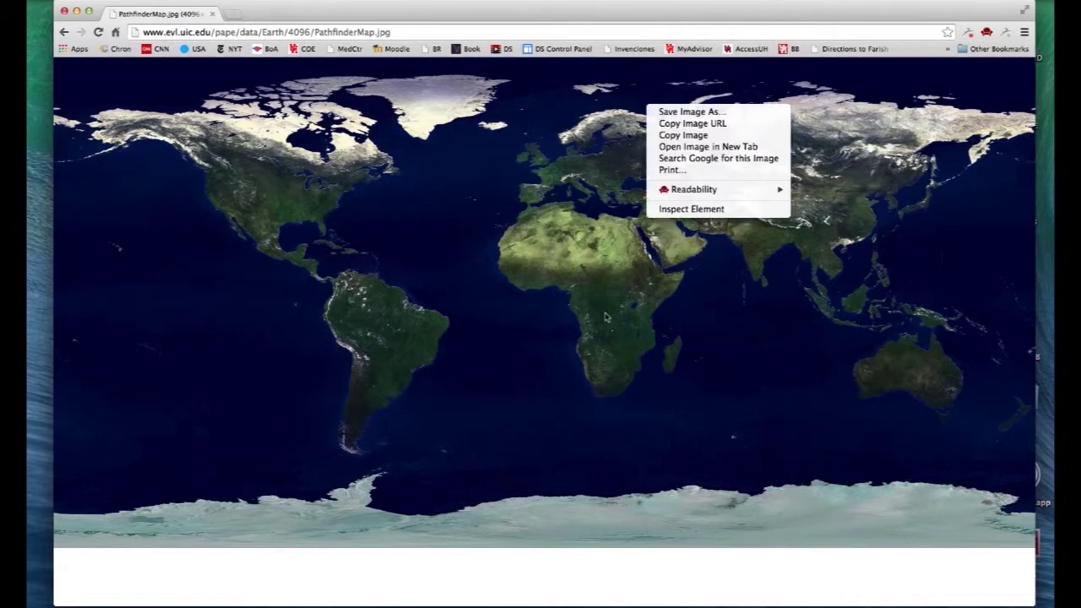
click(698, 569)
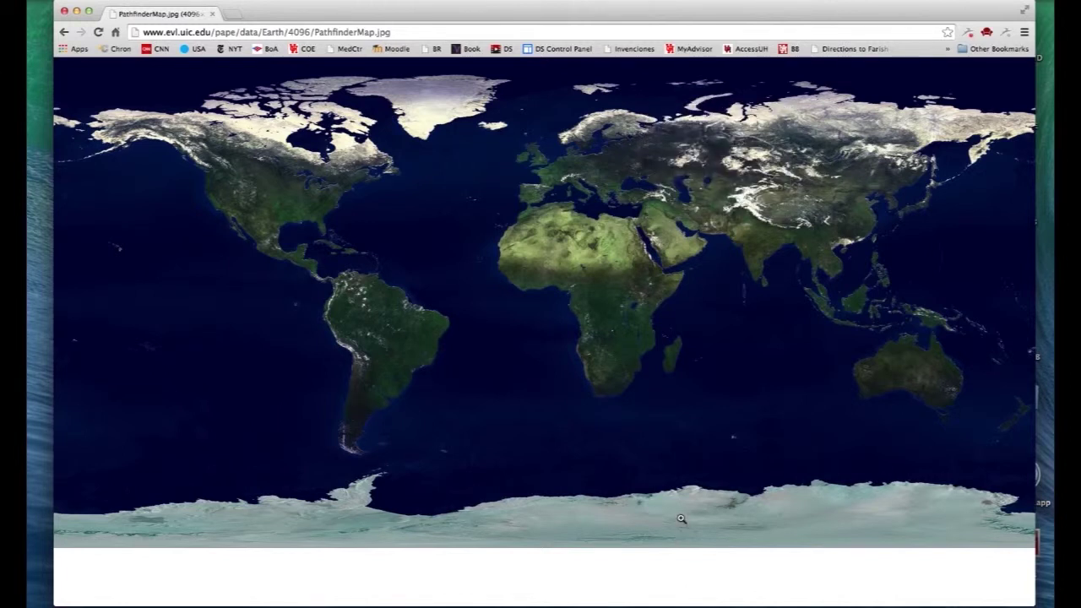